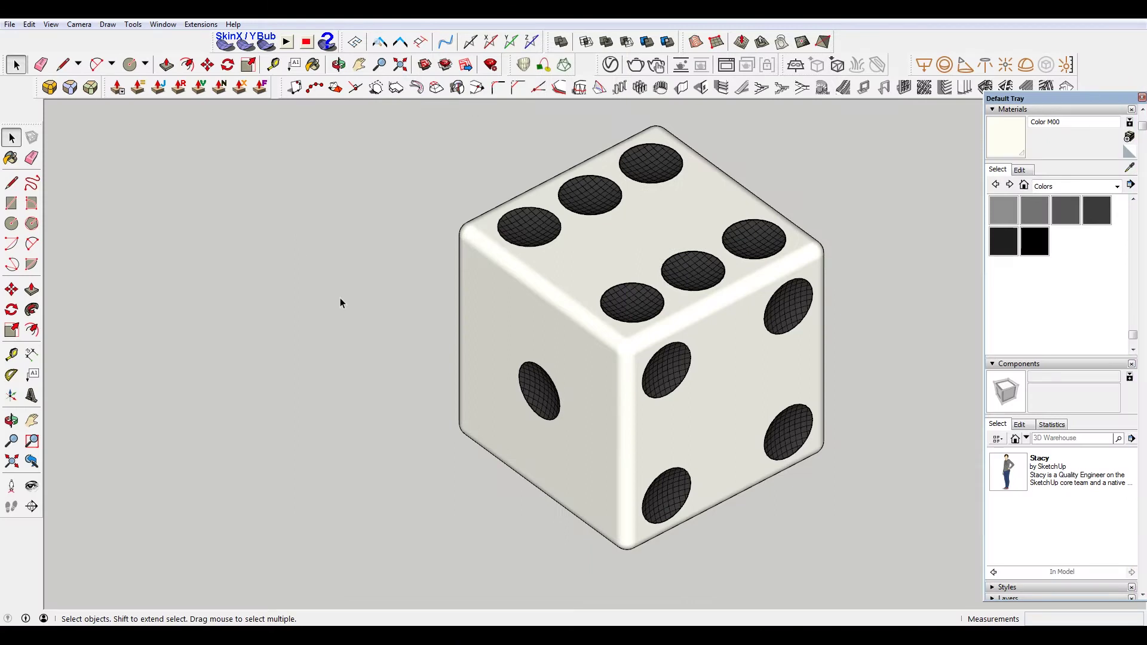
- Open the pip group nearest the front corner of the die's top face, inspect its geometry, and close it
mouse_move(557, 411)
middle_mouse_down()
mouse_move(553, 384)
mouse_move(571, 404)
middle_mouse_up()
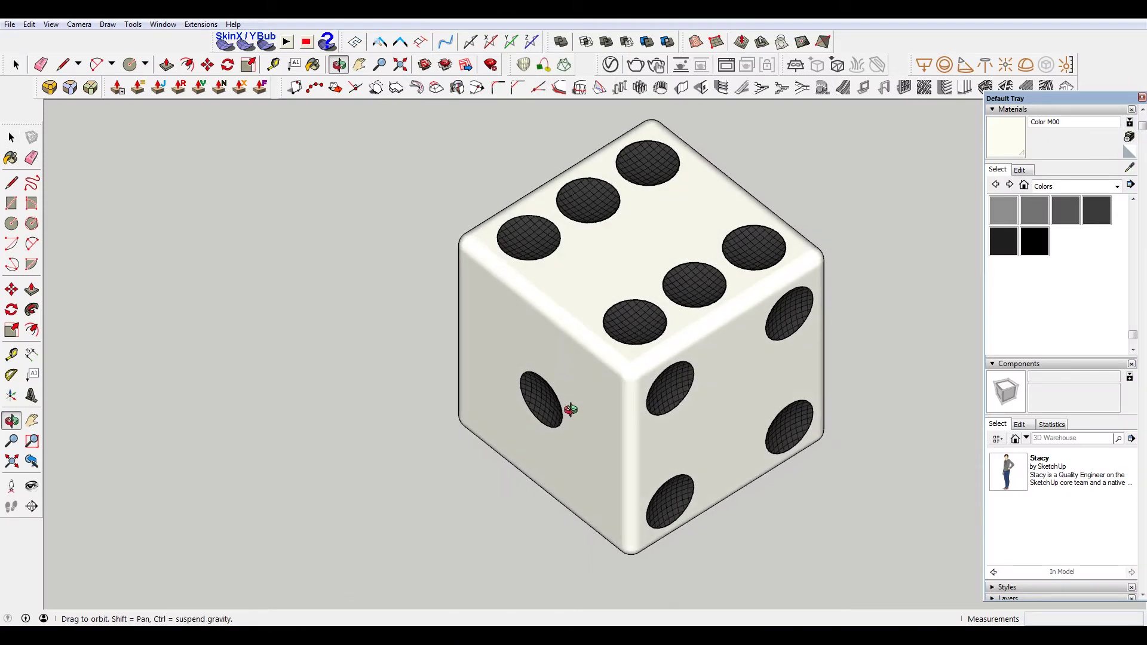
left_click(527, 247)
left_click(631, 336)
scroll(642, 324, "up", 3)
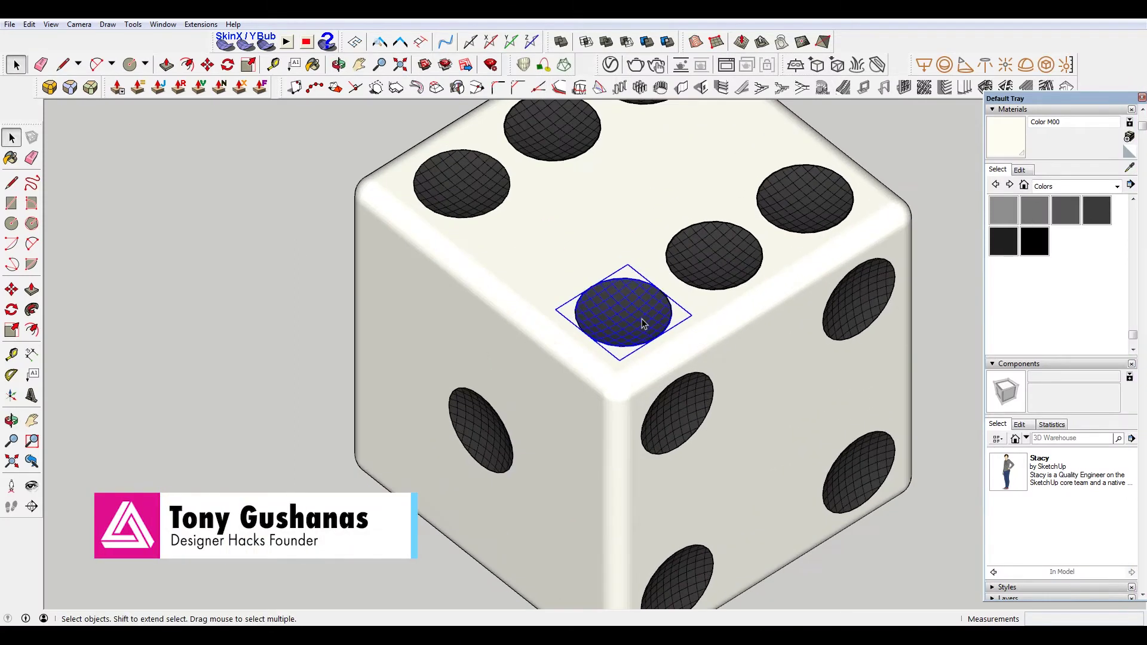
scroll(635, 296, "up", 2)
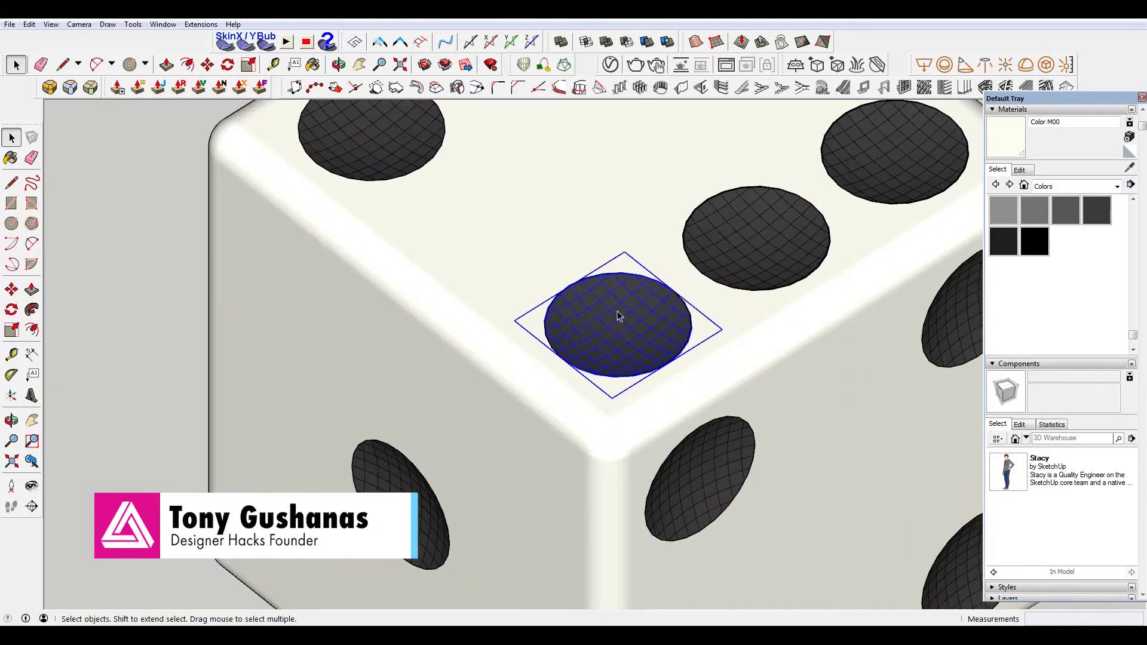
double_click(619, 316)
left_click(626, 314)
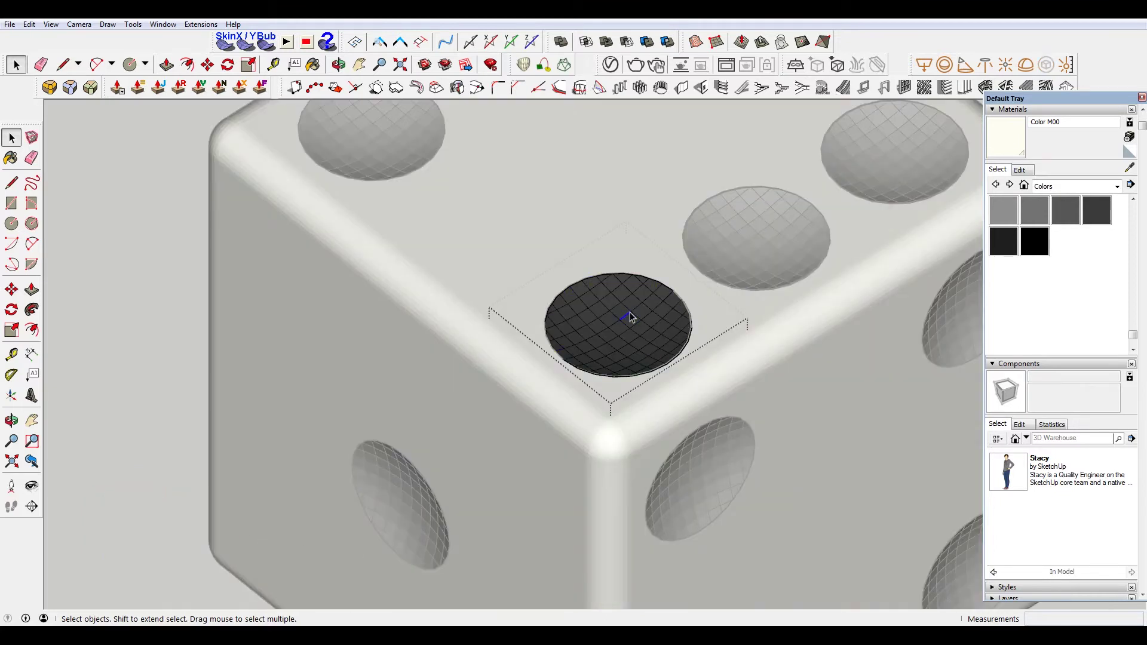
scroll(722, 296, "down", 6)
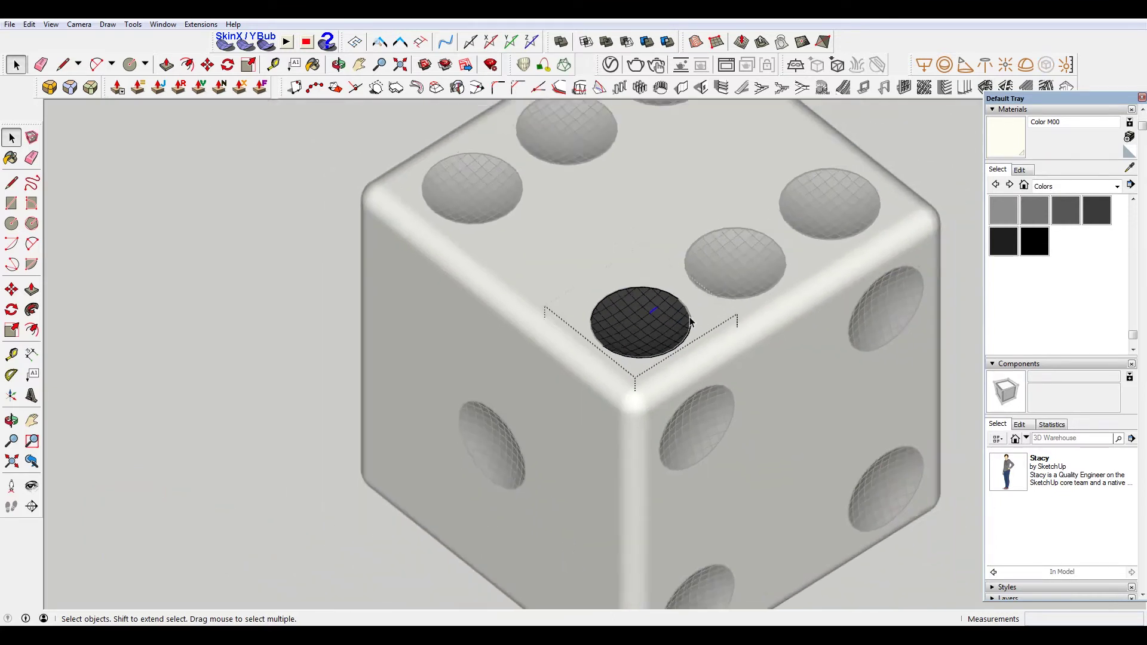
key("Escape")
scroll(795, 340, "up", 2)
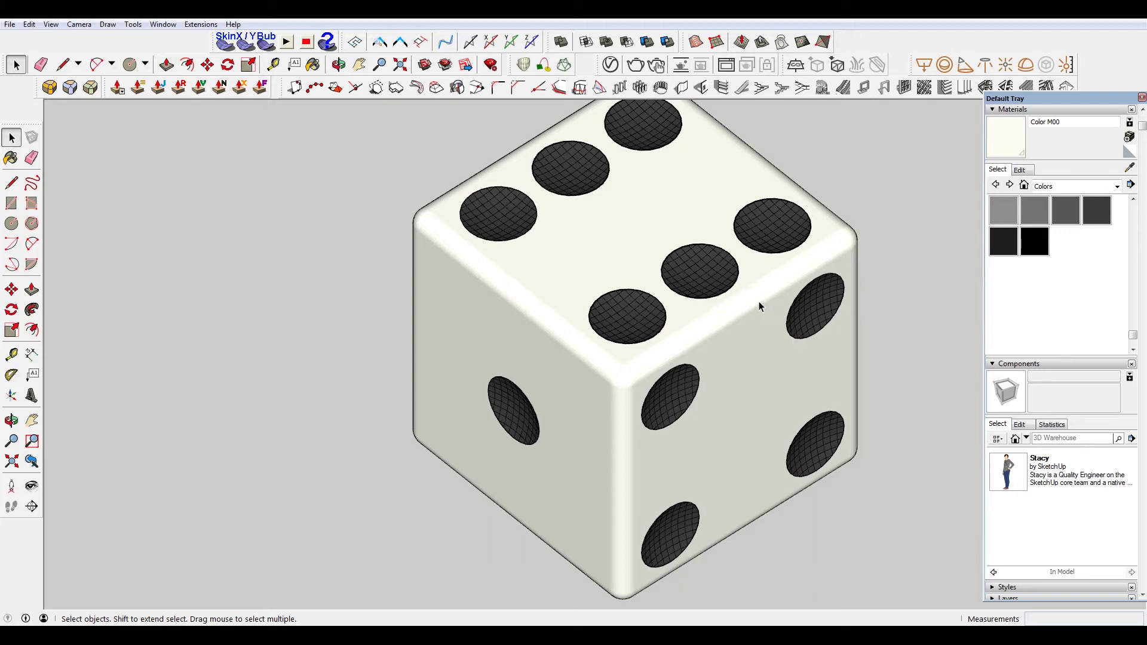
middle_click_drag(759, 301, 706, 288)
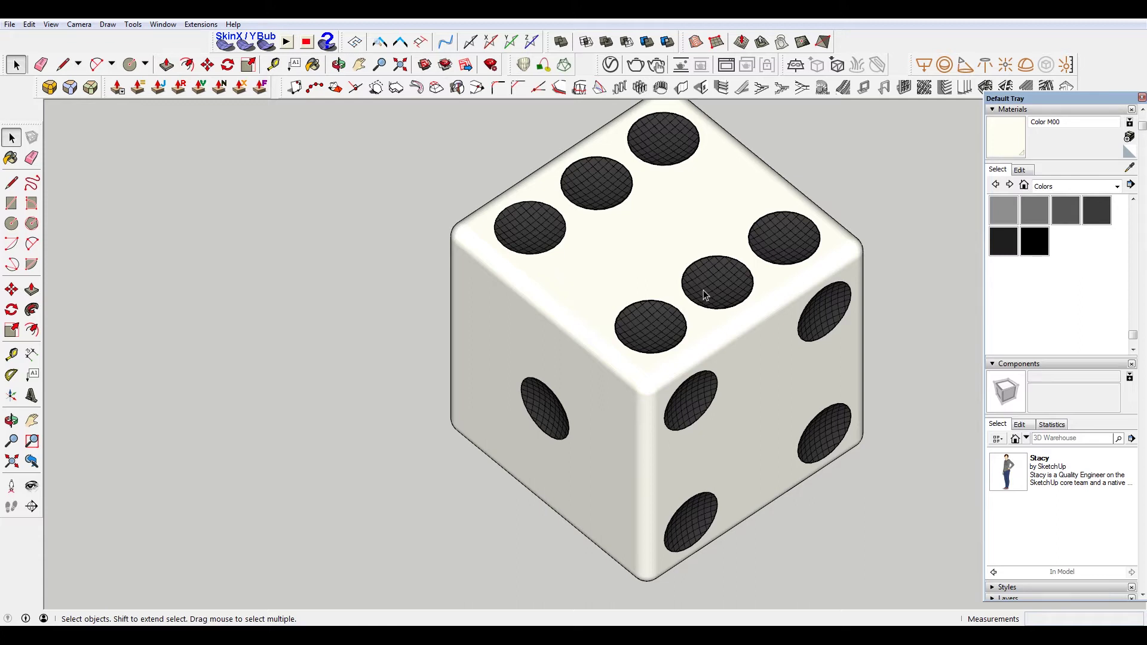
- Try erasing a mesh edge inside the pip group nearest the front corner of the top face
double_click(653, 336)
scroll(687, 278, "up", 5)
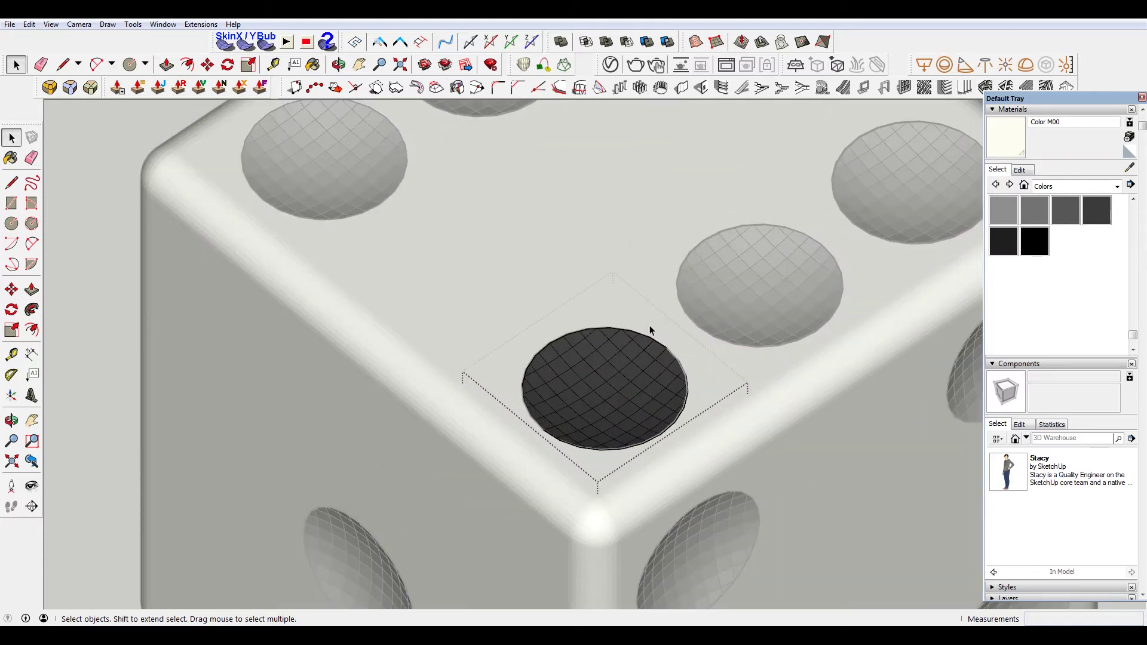
scroll(650, 327, "up", 3)
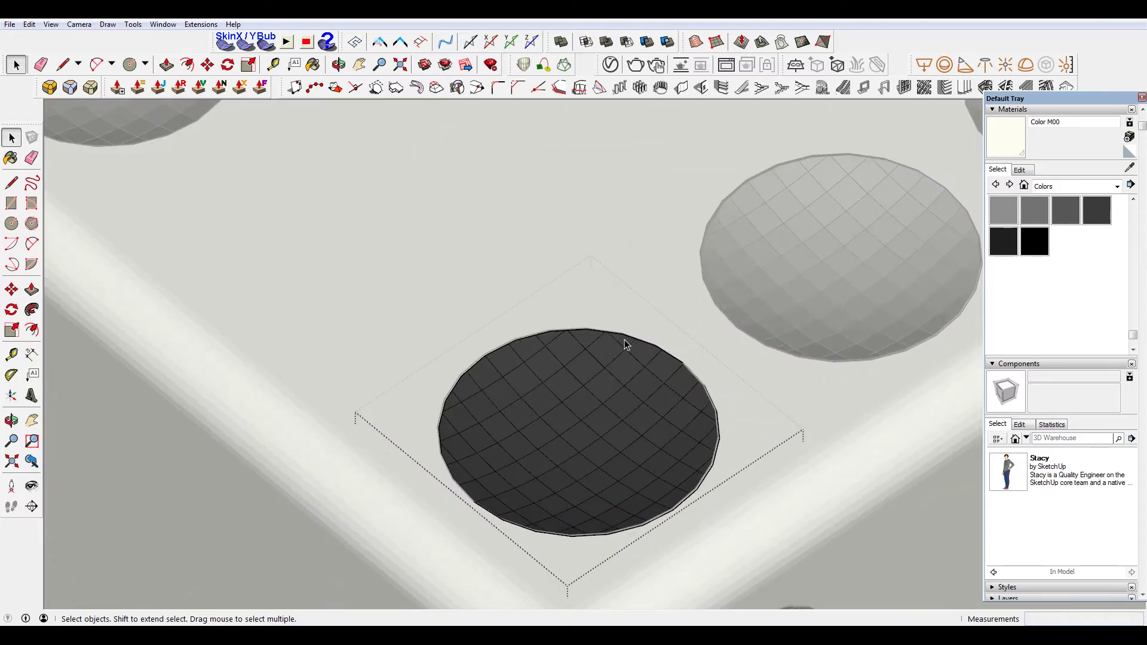
key("e")
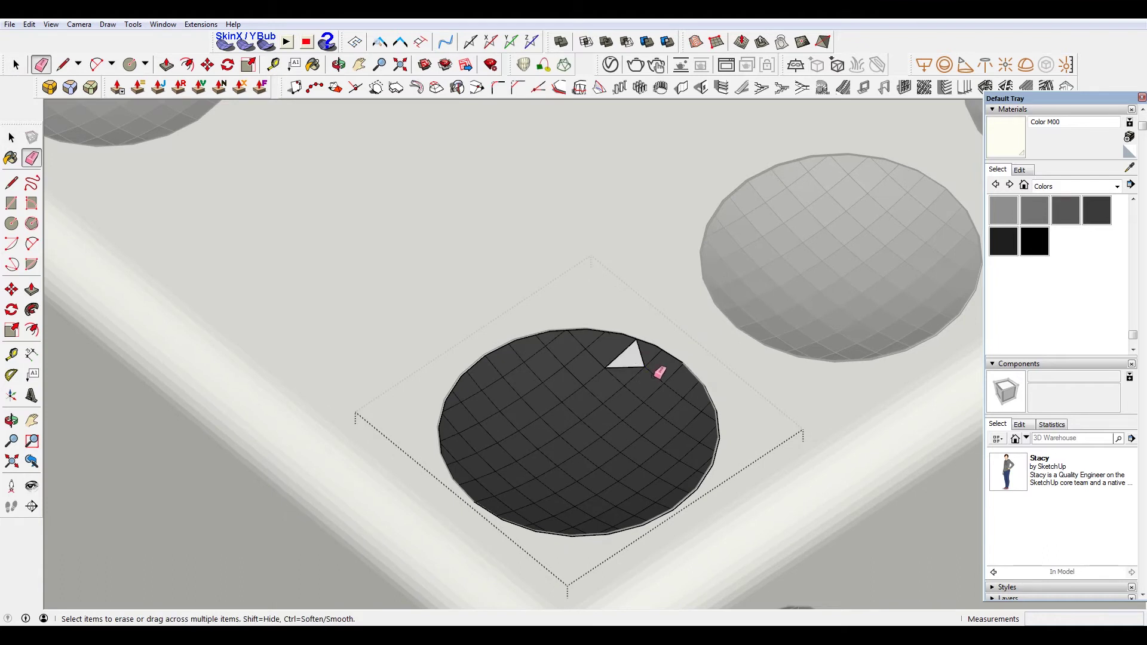
scroll(687, 298, "down", 6)
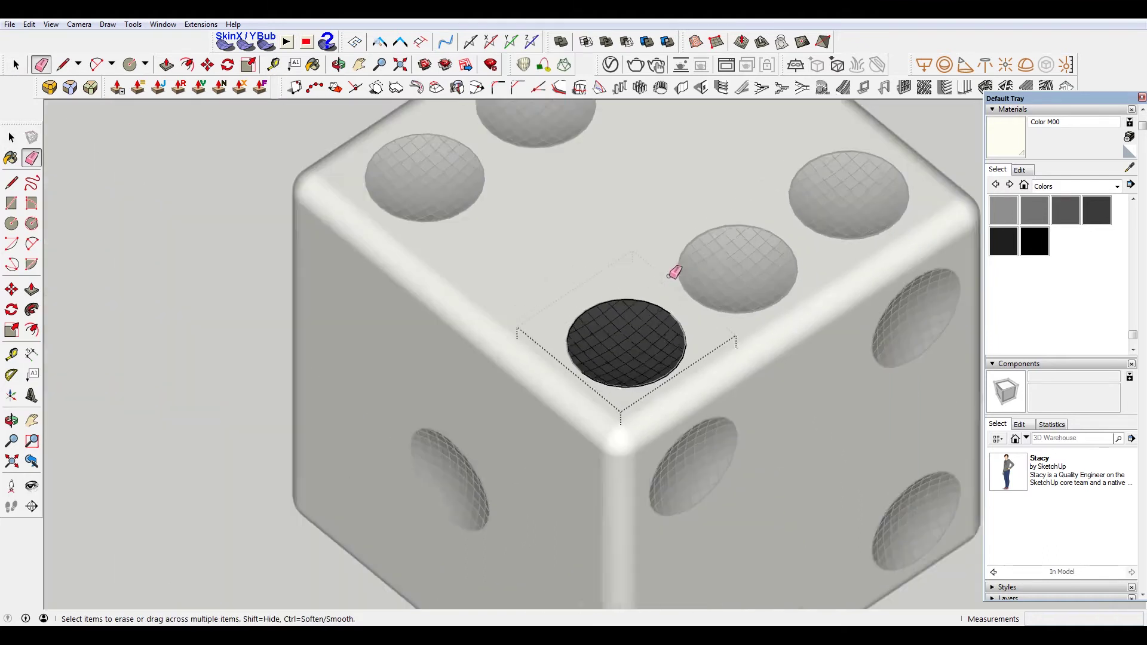
key("space")
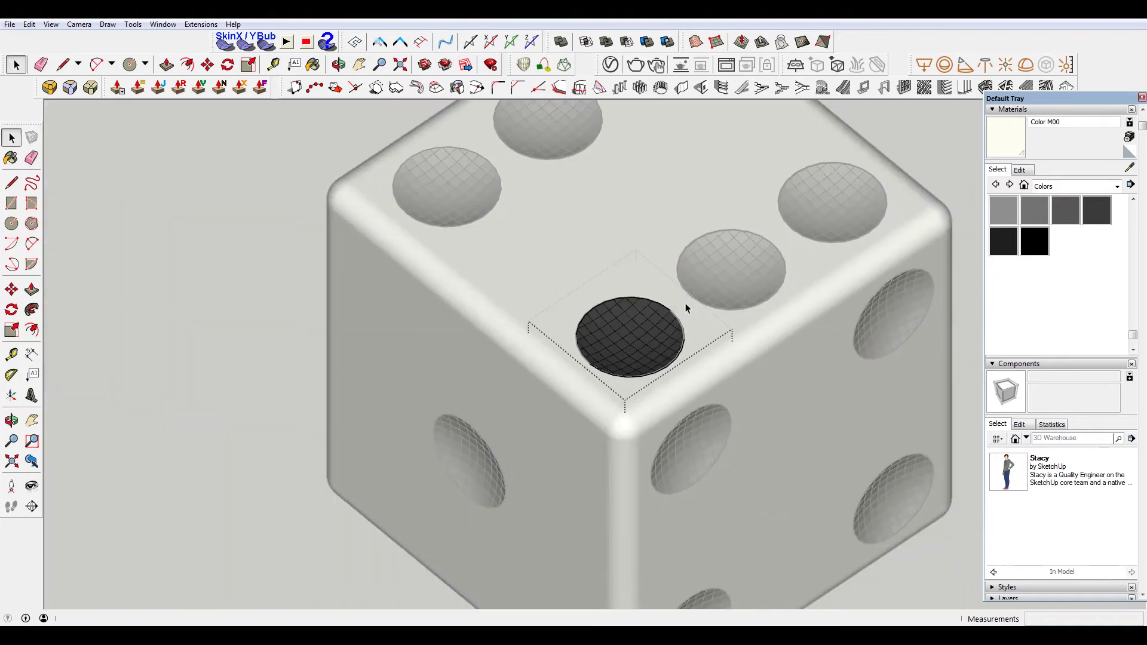
left_click(247, 175)
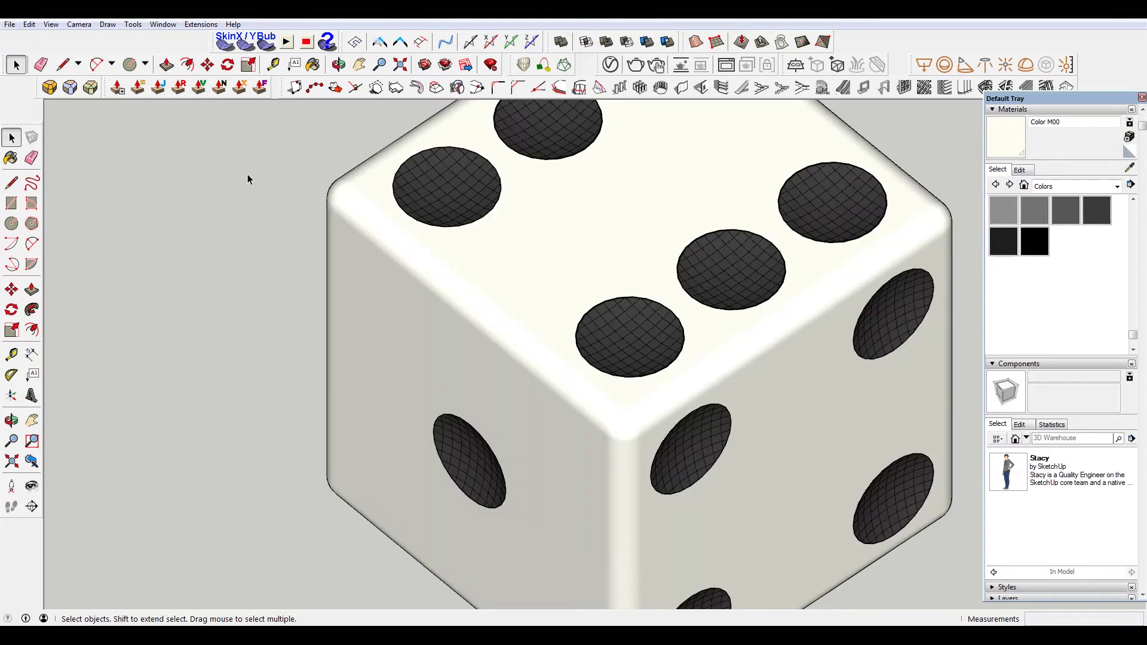
- Search the Extension Warehouse for "component", look through the listed extensions, and close the window
scroll(295, 226, "down", 2)
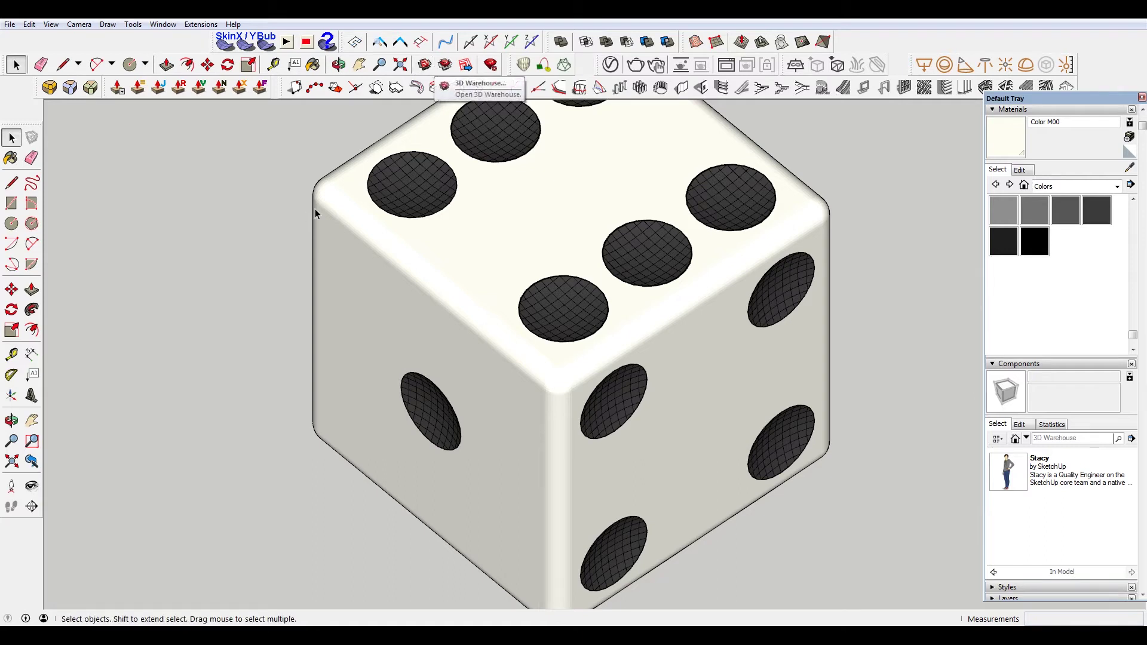
scroll(236, 210, "down", 1)
scroll(236, 210, "down", 1)
scroll(185, 134, "up", 2)
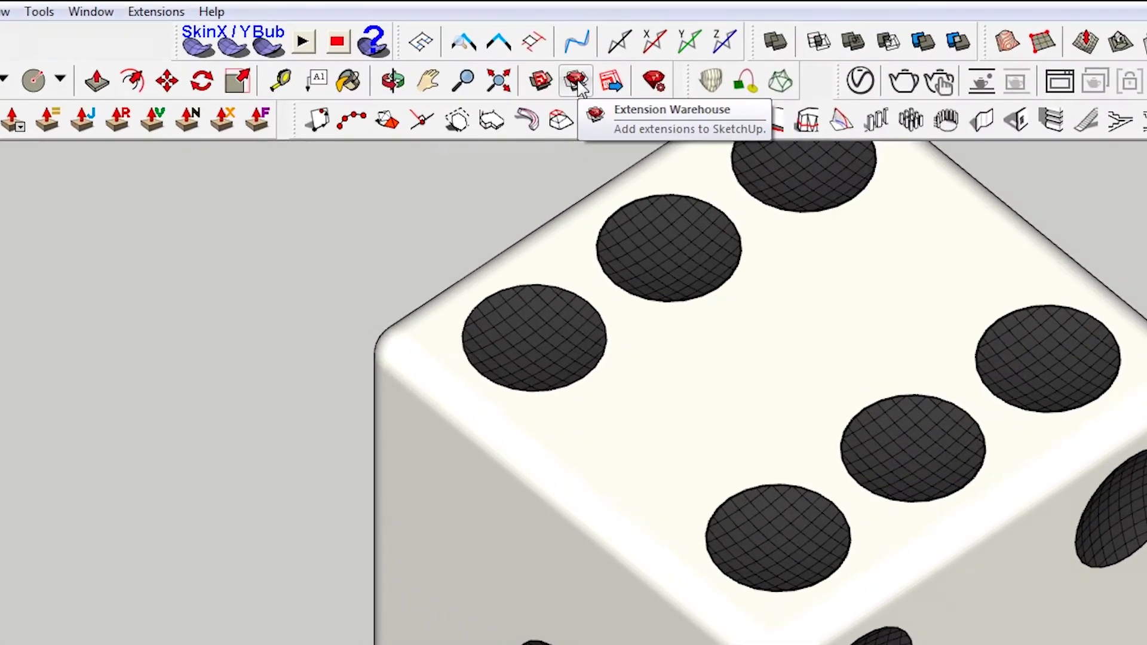
left_click(577, 82)
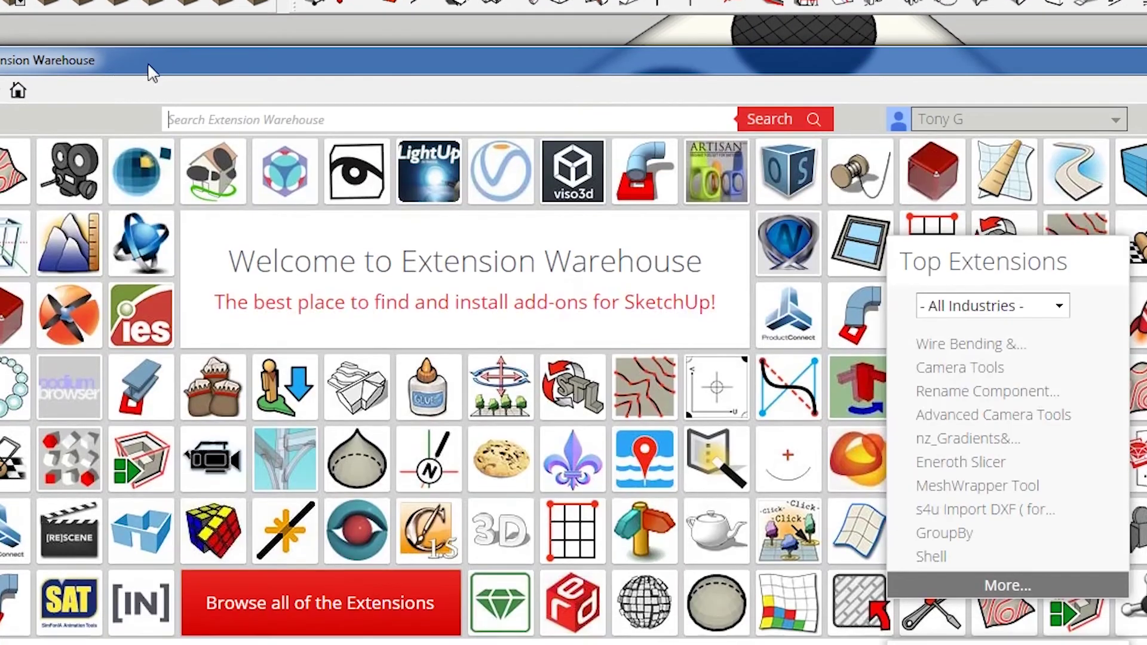
left_click(379, 113)
type("component")
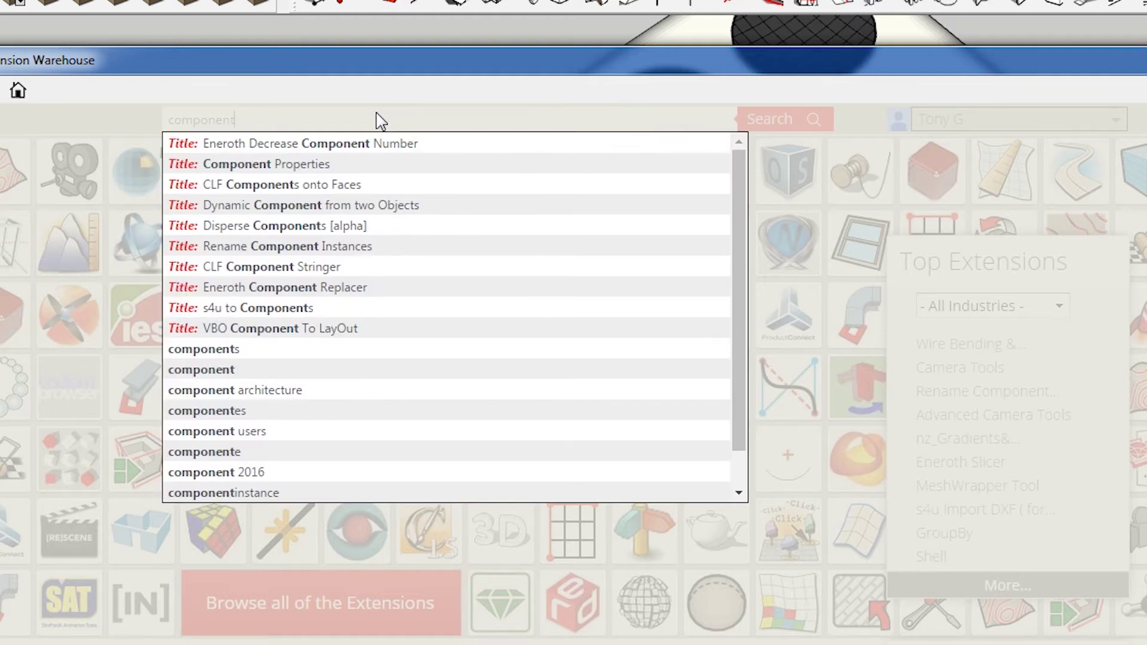
left_click(812, 121)
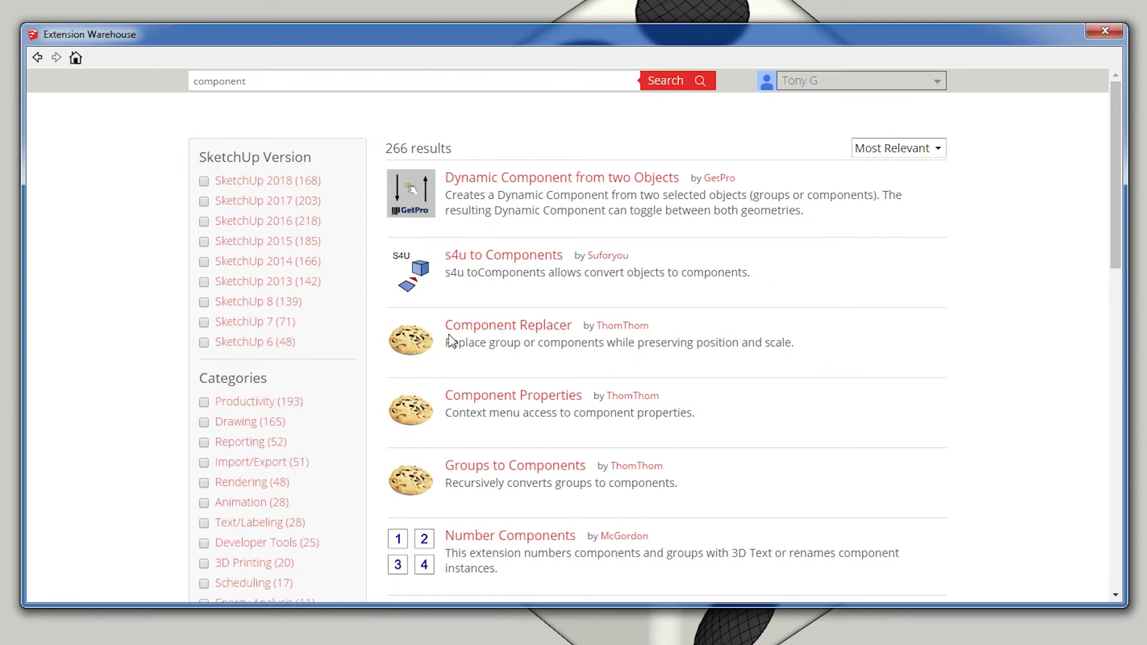
left_click(1105, 33)
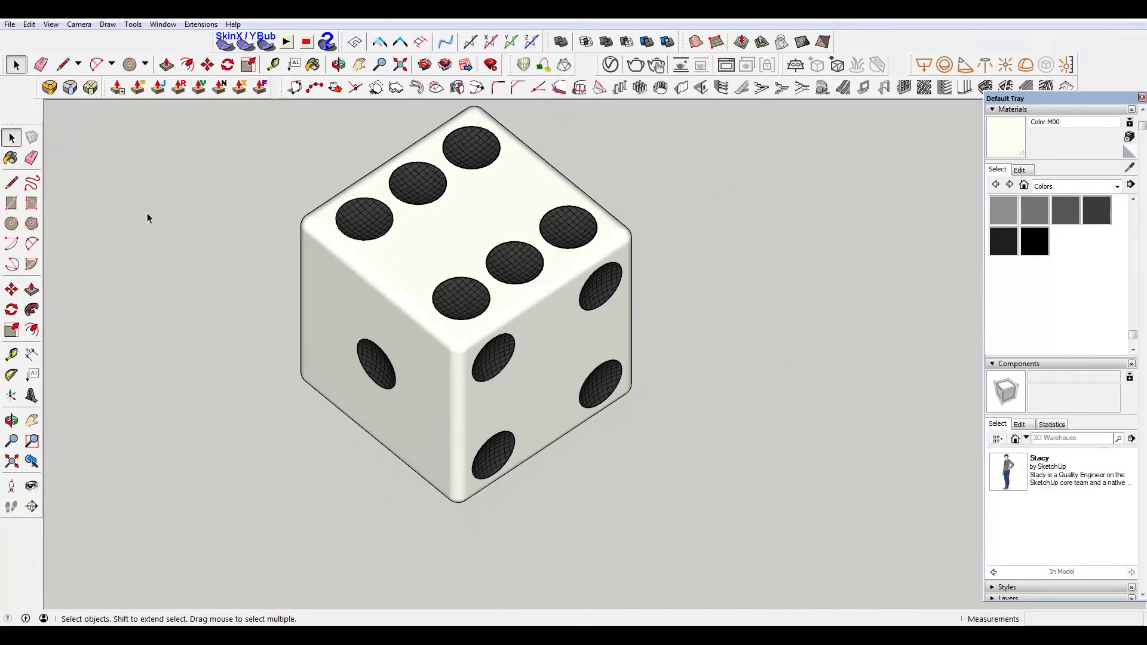
- Copy the single pip from the die's one-pip face into the empty space beside the die
left_click(360, 364)
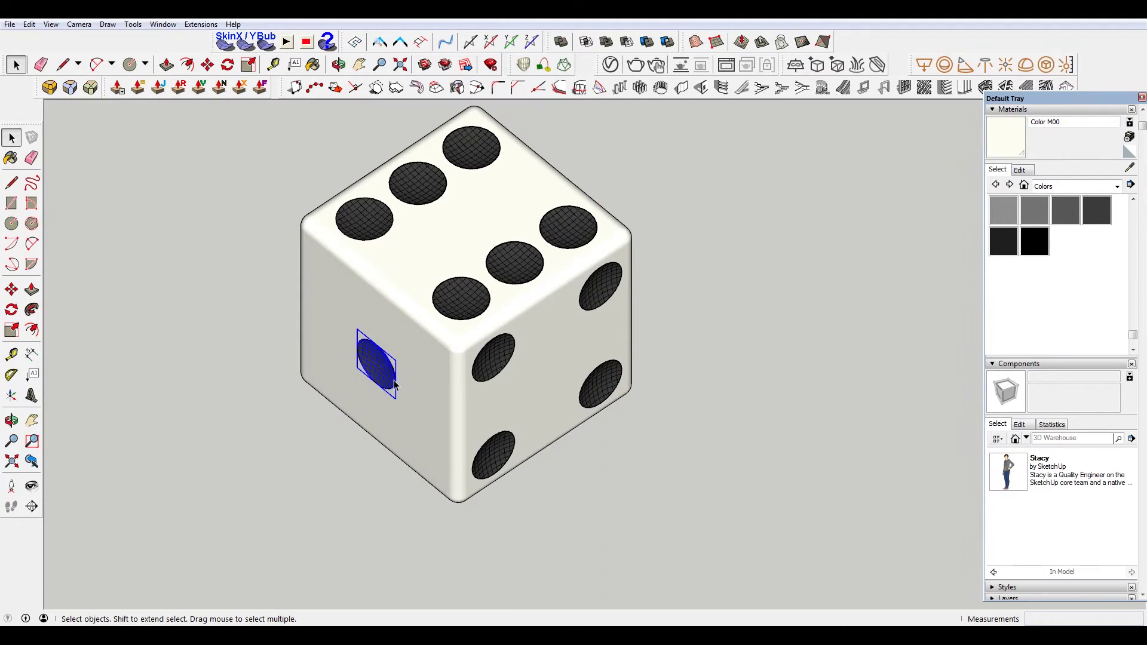
key("m")
key("ctrl")
left_click(357, 356)
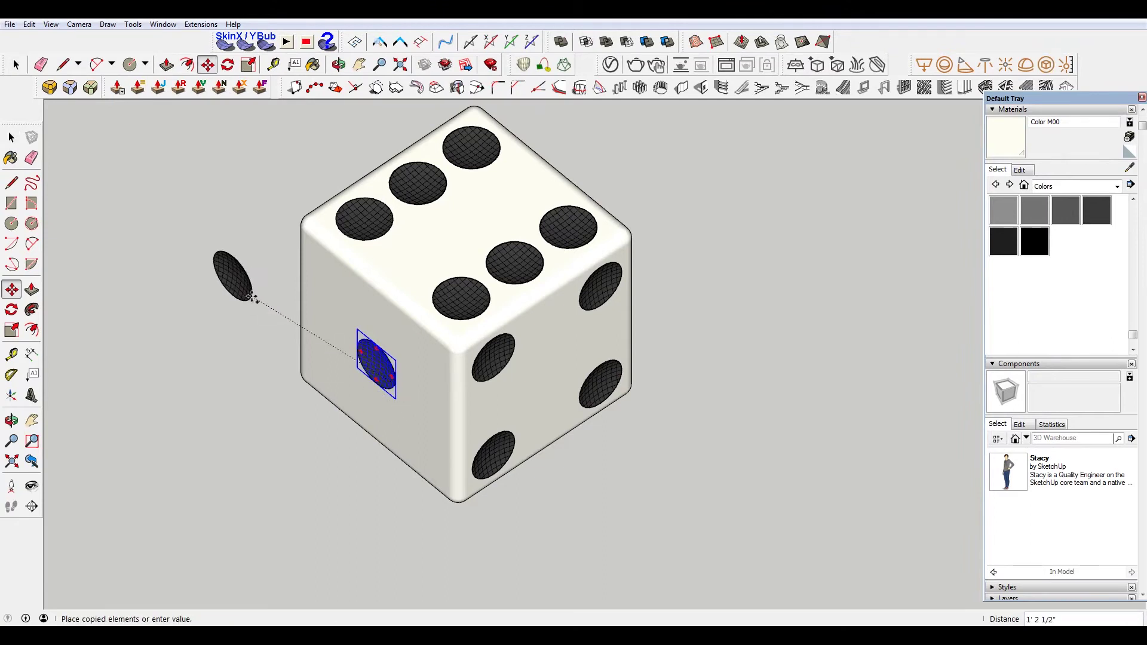
left_click(253, 267)
key("space")
left_click(250, 336)
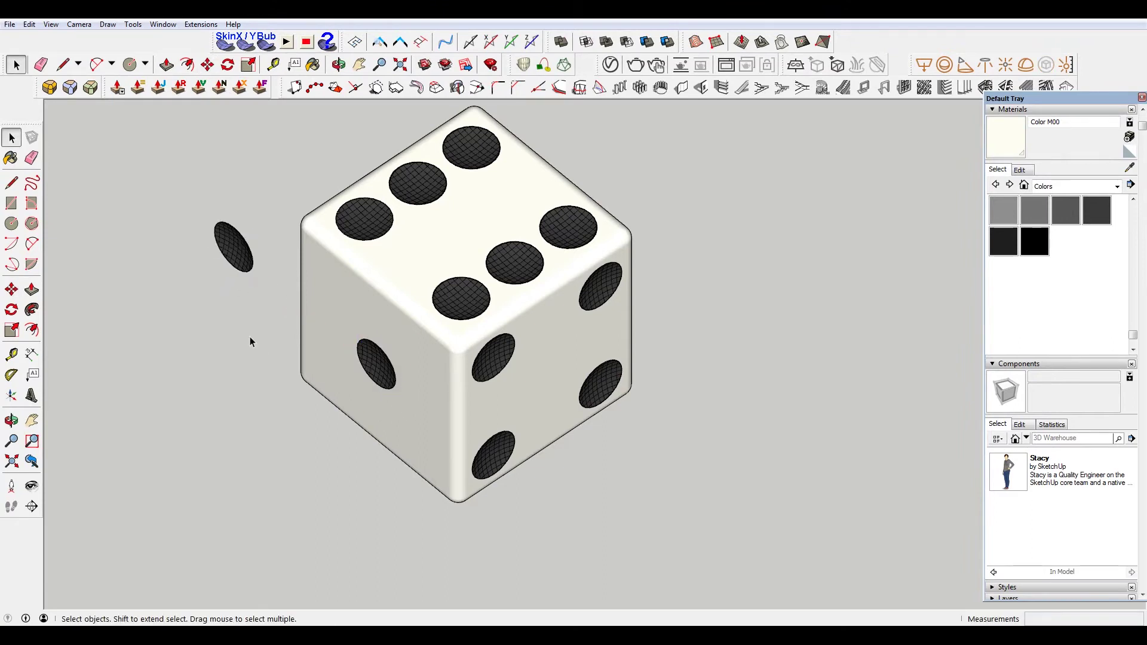
scroll(221, 231, "down", 1)
scroll(221, 232, "up", 2)
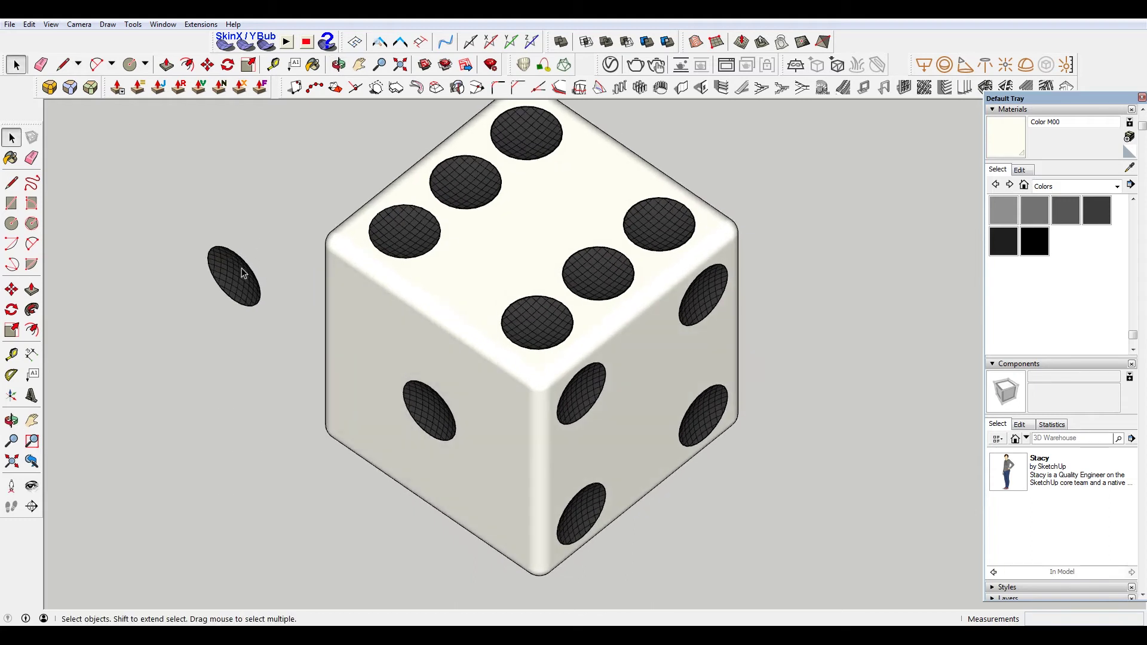
- Make the copied pip beside the die a component named "Divit"
left_click(238, 270)
right_click(238, 269)
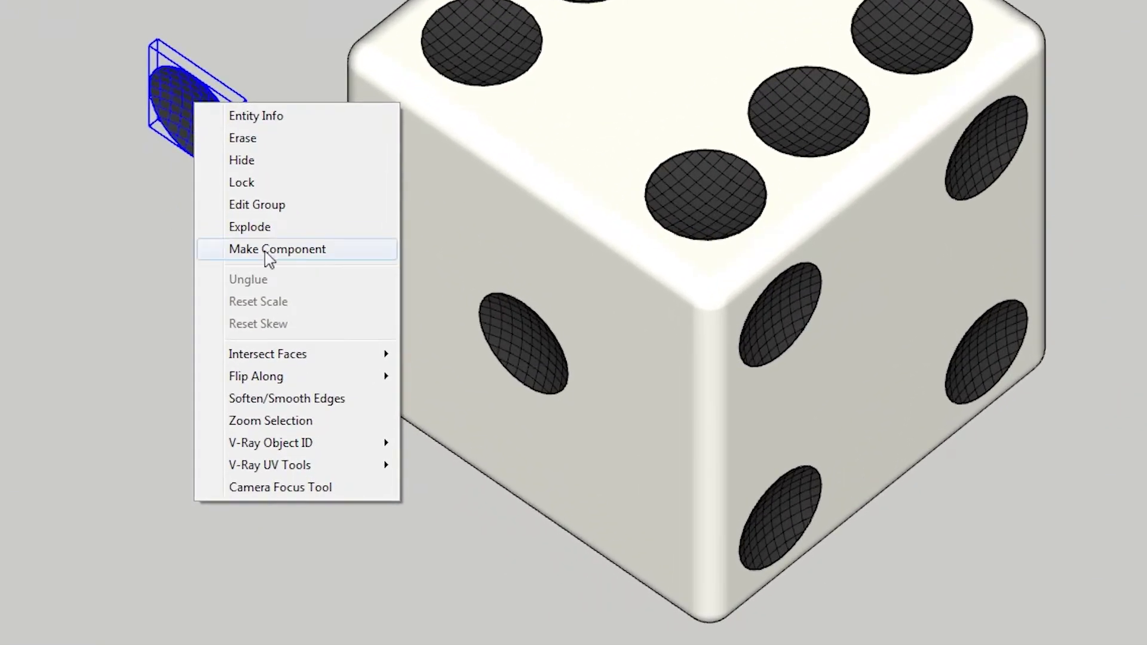
left_click(311, 251)
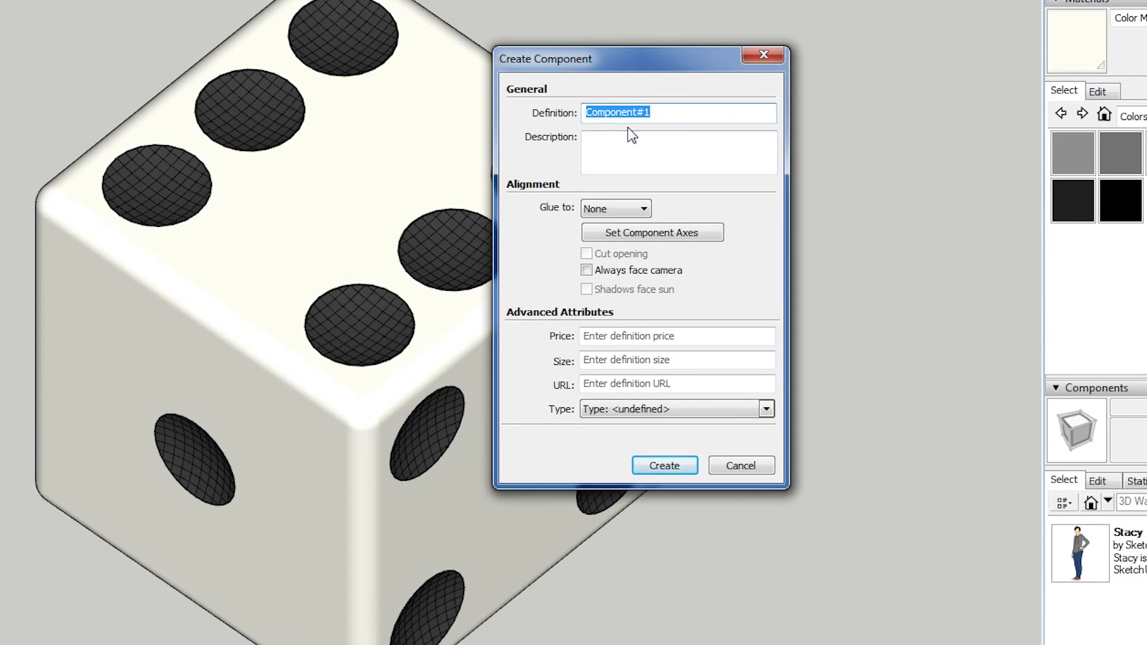
type("Divit")
left_click(681, 466)
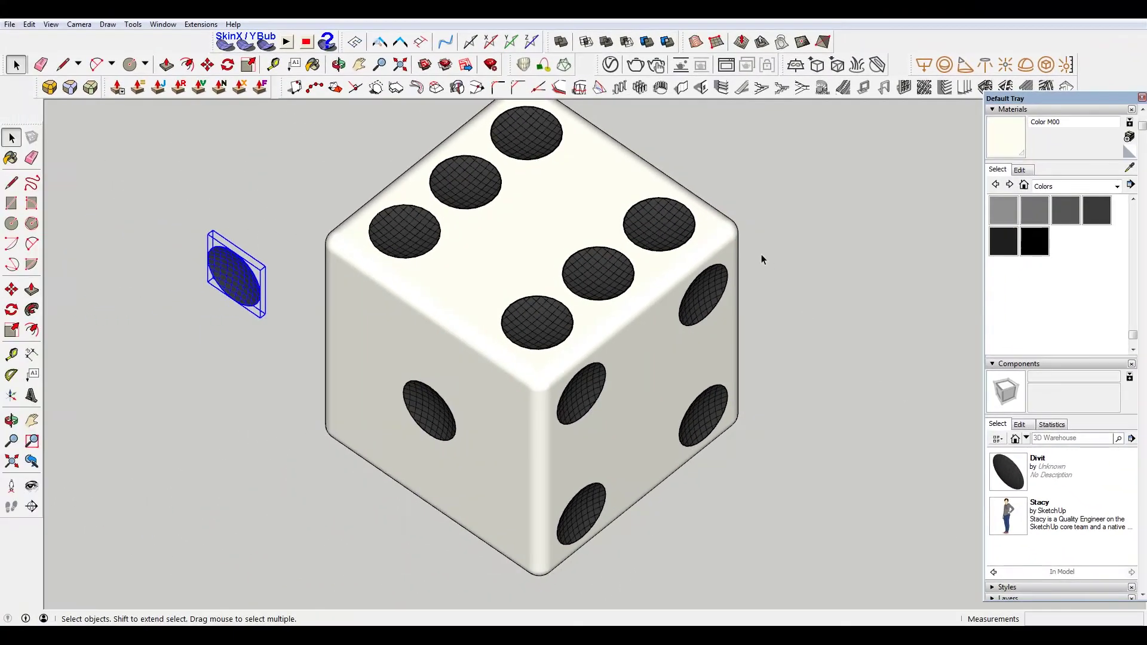
- Select only the pip groups inside the die and replace them with the Divit component using Component Replacer
triple_click(450, 277)
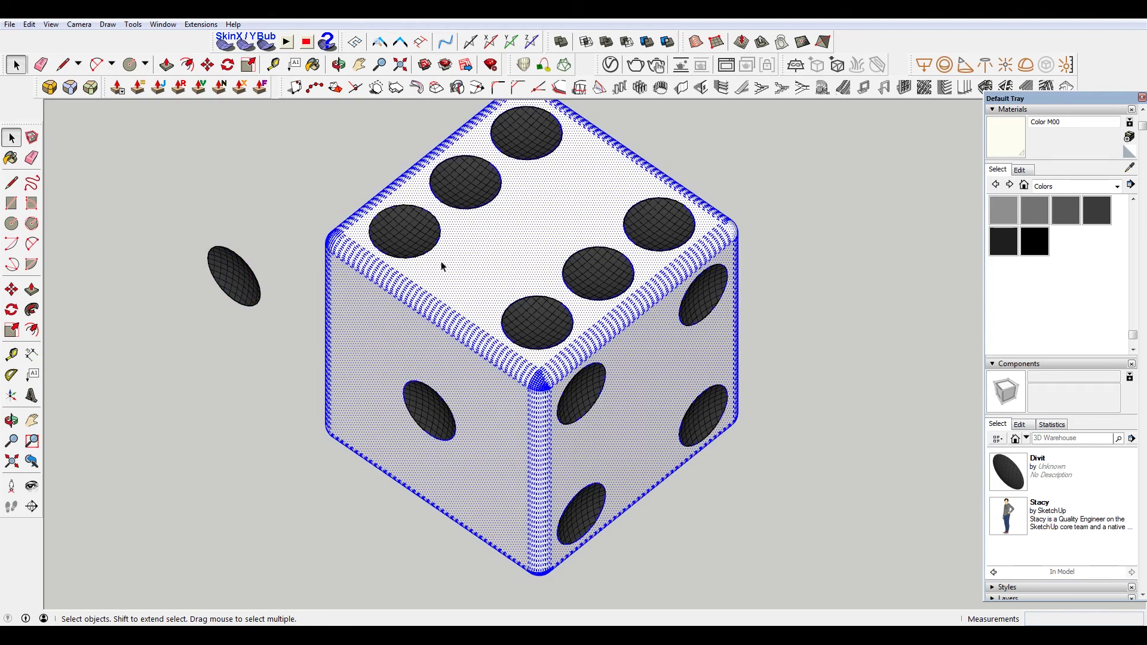
scroll(442, 266, "down", 3)
left_click_drag(319, 99, 782, 578)
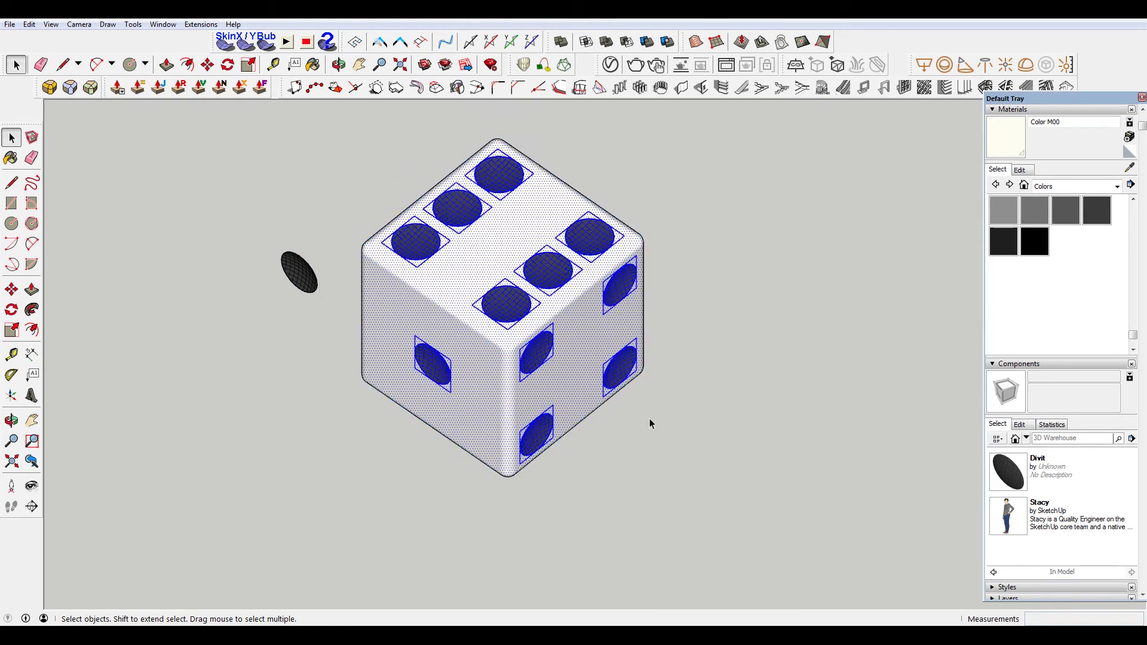
triple_click(508, 229, "ctrl+shift")
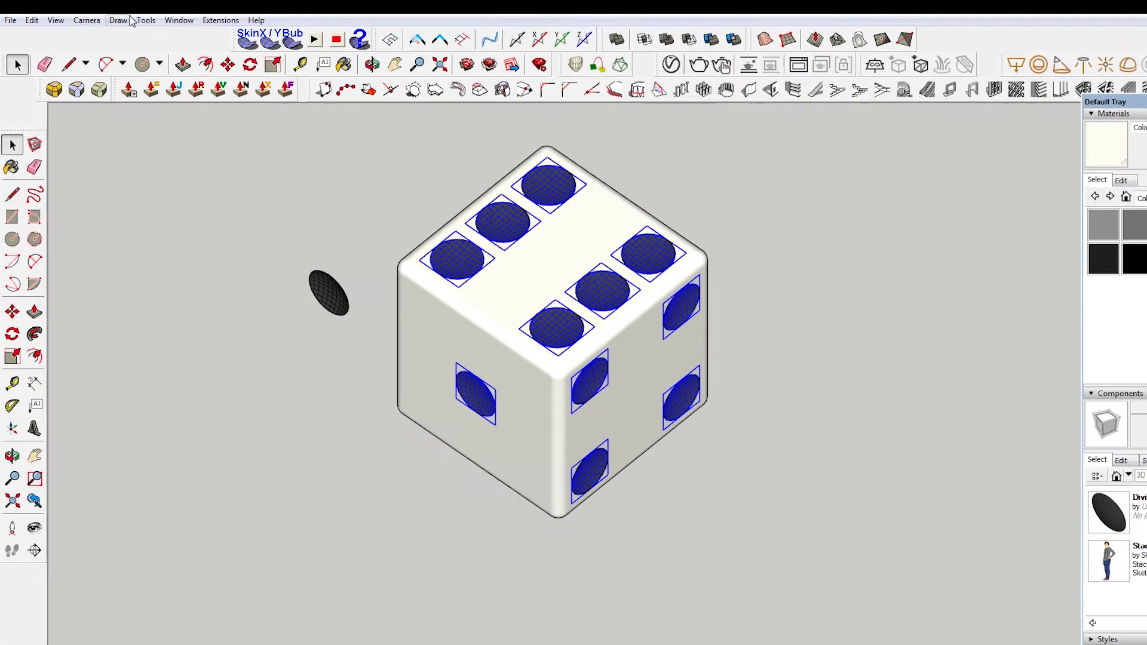
left_click(107, 25)
mouse_move(133, 25)
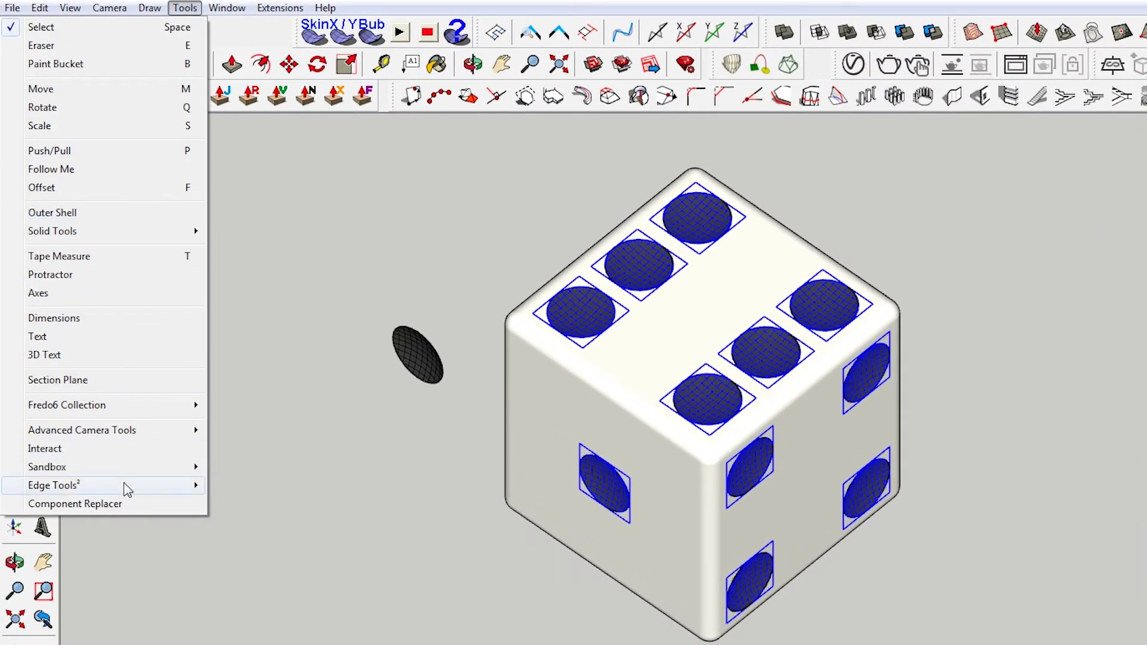
left_click(89, 504)
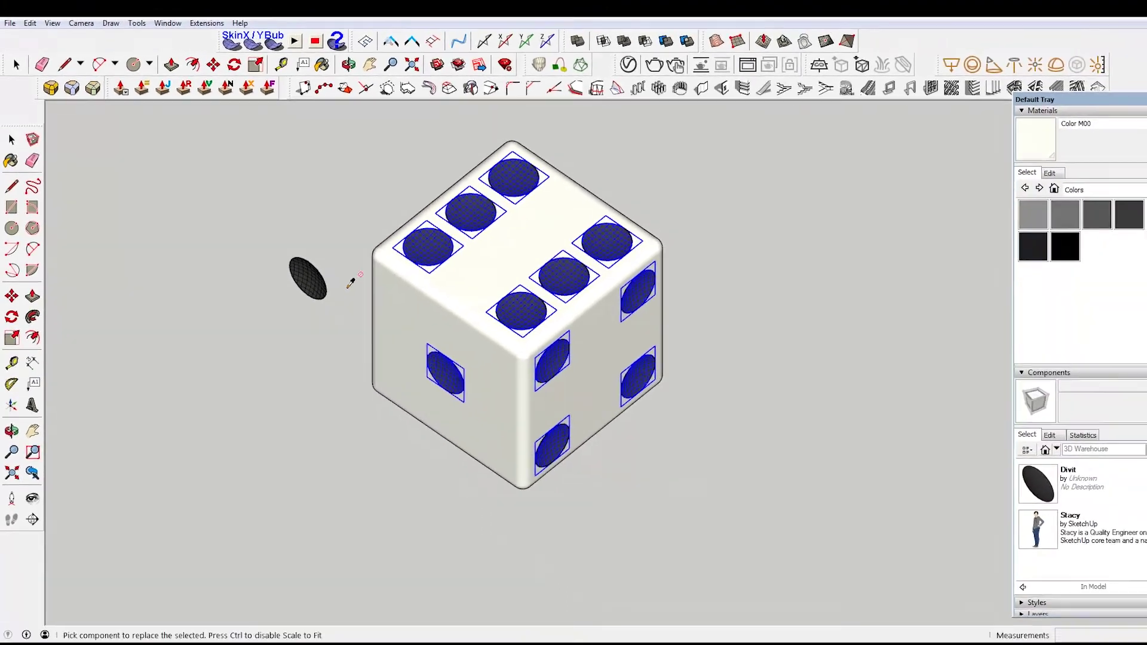
left_click(302, 265)
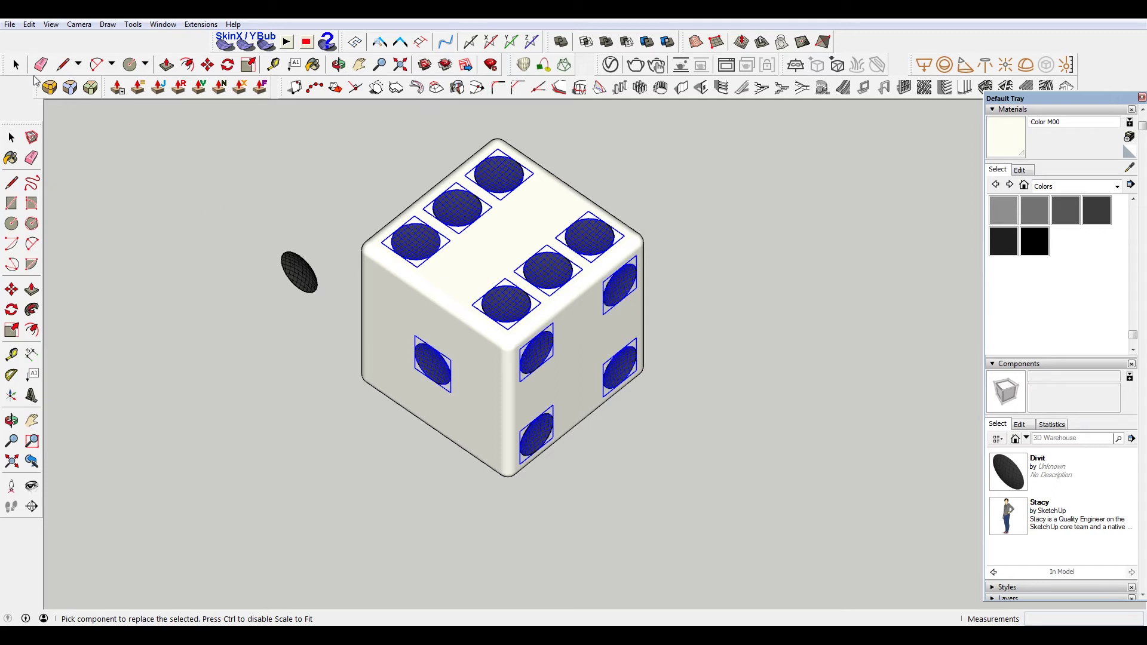
key("space")
left_click(335, 183)
- Open the Divit at the near corner of the die's six-pip face for editing and hide one diagonal row of its grid edges
double_click(411, 254)
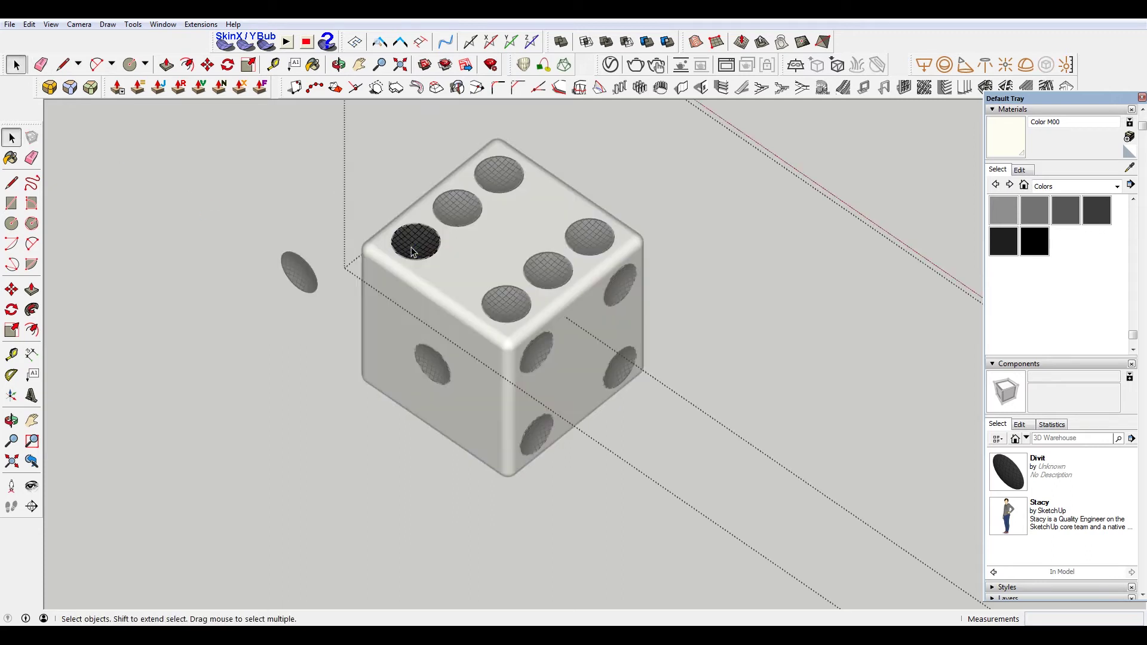
scroll(420, 240, "up", 3)
scroll(426, 249, "up", 2)
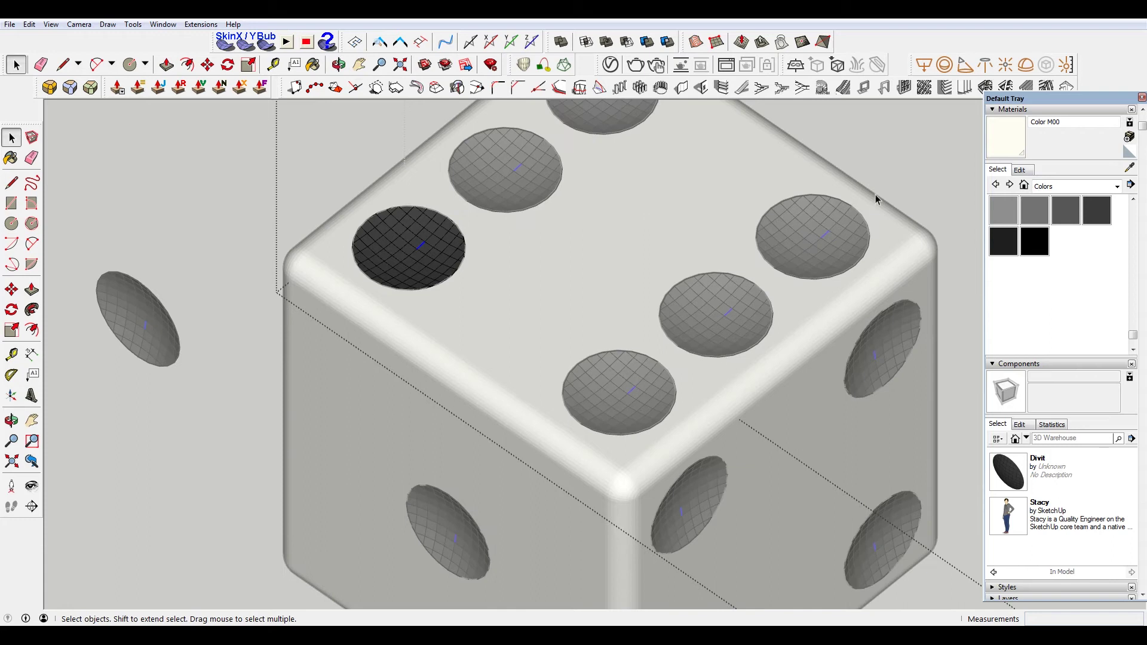
scroll(407, 208, "up", 5)
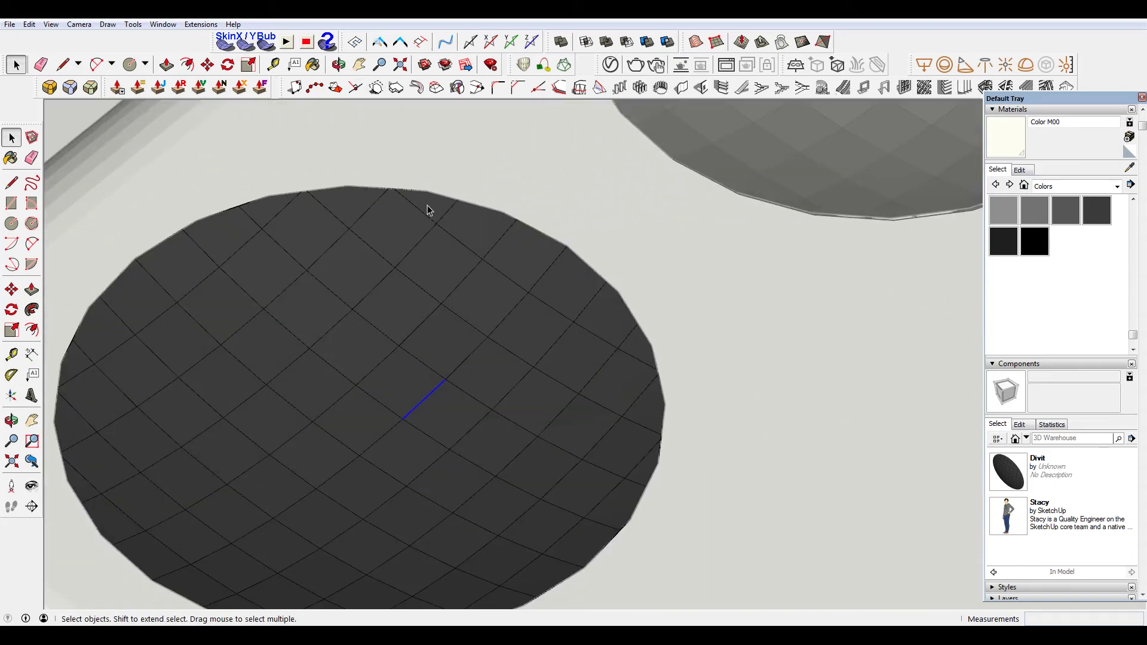
left_click(518, 292, "ctrl")
left_click(559, 316, "ctrl")
left_click(599, 338, "ctrl")
right_click(644, 368)
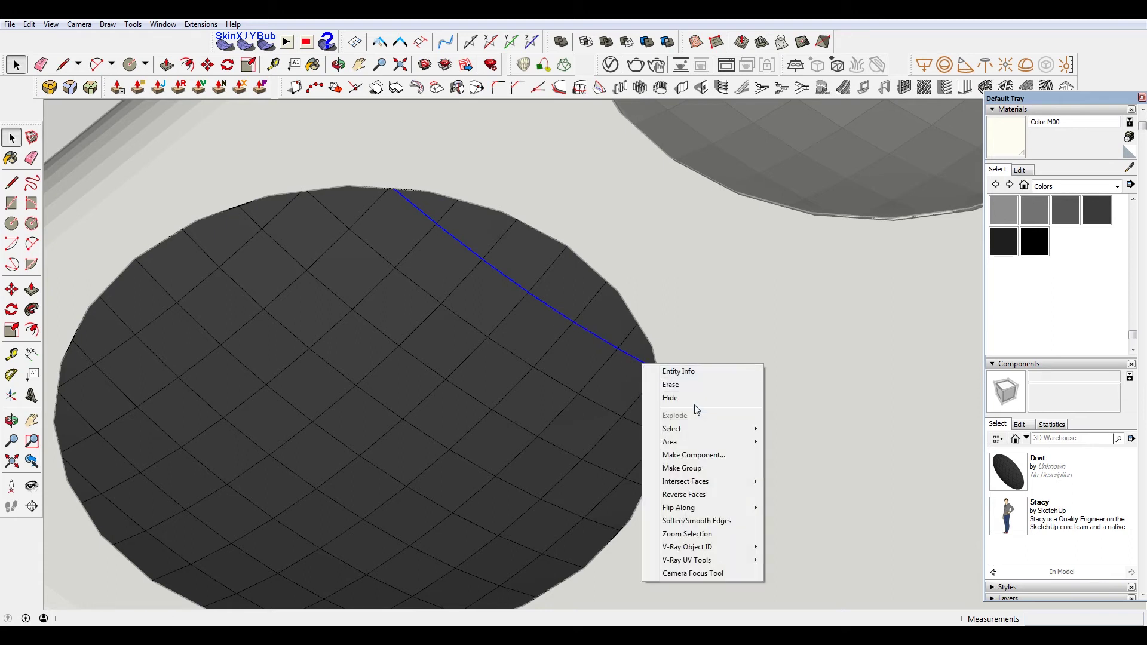
left_click(699, 398)
- Soften and smooth the remaining grid edges across the open Divit's whole surface with the Eraser
key("e")
mouse_move(331, 220)
left_mouse_down()
mouse_move(341, 200)
mouse_move(424, 281)
left_mouse_up()
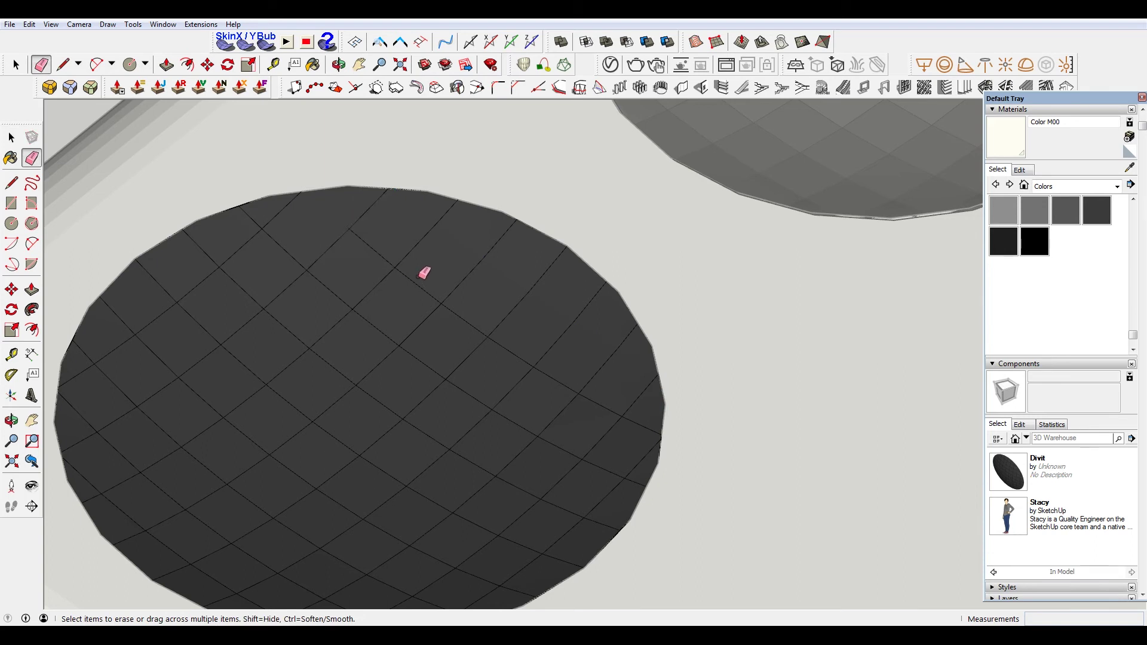
key("ctrl+z")
left_click_drag(351, 213, 577, 388)
mouse_move(472, 314)
left_mouse_down()
mouse_move(608, 413)
mouse_move(628, 463)
mouse_move(624, 359)
mouse_move(588, 293)
mouse_move(499, 235)
mouse_move(389, 203)
mouse_move(245, 231)
mouse_move(122, 325)
mouse_move(90, 400)
mouse_move(98, 465)
mouse_move(87, 369)
mouse_move(99, 335)
mouse_move(168, 296)
left_mouse_up()
mouse_move(299, 260)
left_mouse_down()
mouse_move(159, 402)
mouse_move(114, 402)
mouse_move(97, 469)
mouse_move(131, 536)
mouse_move(257, 580)
mouse_move(515, 553)
mouse_move(616, 478)
mouse_move(613, 398)
mouse_move(391, 224)
mouse_move(260, 311)
mouse_move(546, 389)
mouse_move(561, 434)
mouse_move(460, 409)
mouse_move(492, 540)
mouse_move(563, 500)
mouse_move(347, 354)
mouse_move(372, 320)
mouse_move(364, 398)
mouse_move(192, 385)
mouse_move(175, 467)
mouse_move(141, 512)
mouse_move(306, 579)
mouse_move(358, 557)
mouse_move(423, 461)
mouse_move(451, 530)
mouse_move(274, 403)
mouse_move(292, 386)
mouse_move(318, 506)
mouse_move(167, 492)
mouse_move(269, 506)
mouse_move(371, 324)
left_mouse_up()
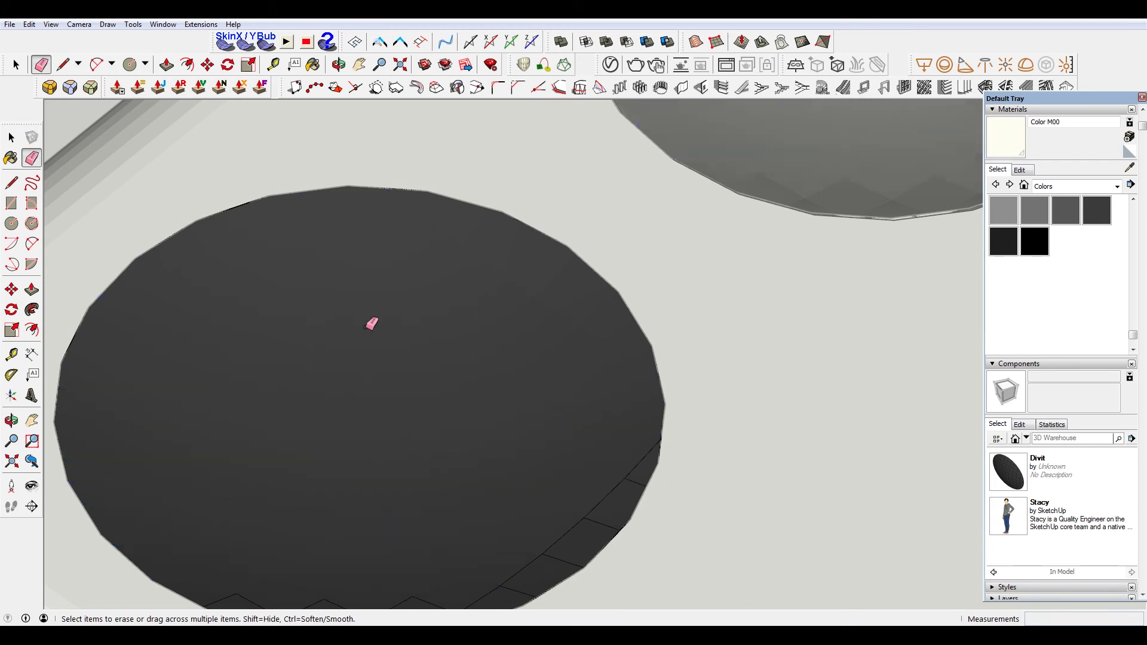
mouse_move(371, 325)
middle_mouse_down()
mouse_move(389, 456)
mouse_move(677, 409)
mouse_move(635, 482)
mouse_move(768, 507)
mouse_move(748, 519)
middle_mouse_up()
mouse_move(747, 520)
left_mouse_down()
mouse_move(821, 474)
mouse_move(810, 497)
mouse_move(809, 450)
mouse_move(837, 441)
mouse_move(846, 415)
mouse_move(820, 389)
mouse_move(811, 431)
mouse_move(853, 384)
mouse_move(840, 352)
mouse_move(816, 342)
mouse_move(826, 368)
mouse_move(825, 338)
mouse_move(751, 282)
mouse_move(718, 235)
mouse_move(800, 295)
mouse_move(722, 238)
left_mouse_up()
mouse_move(722, 238)
middle_mouse_down()
mouse_move(687, 338)
mouse_move(423, 368)
middle_mouse_up()
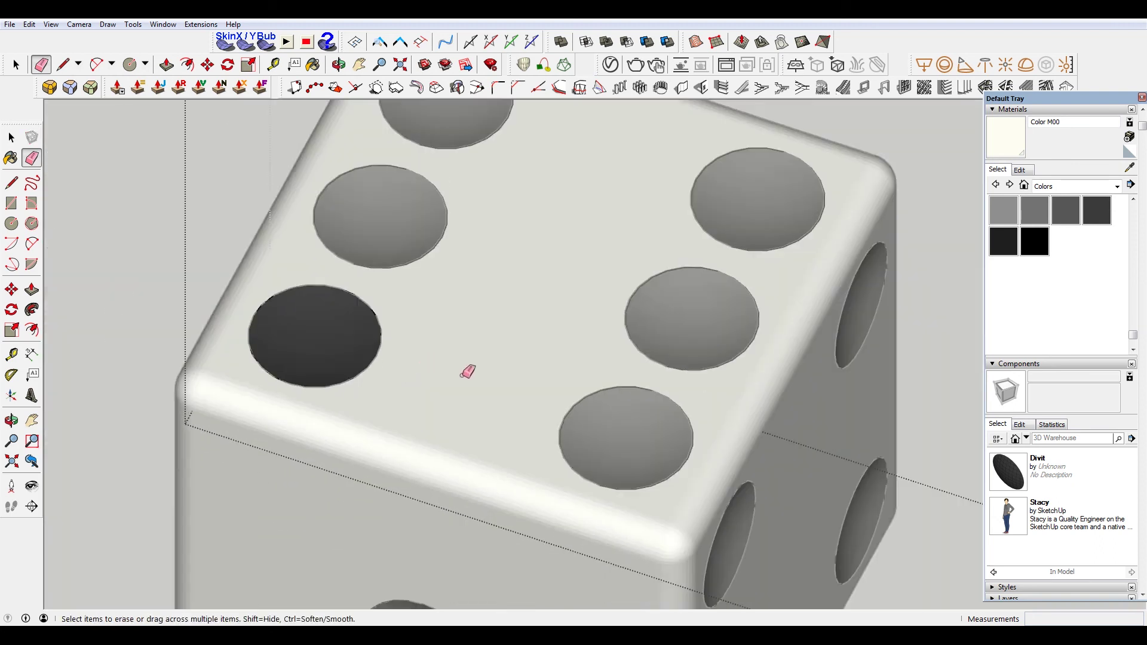
- Finish editing the Divit and close the die, and inspect the pips on the die's faces and the loose copy beside it
key("space")
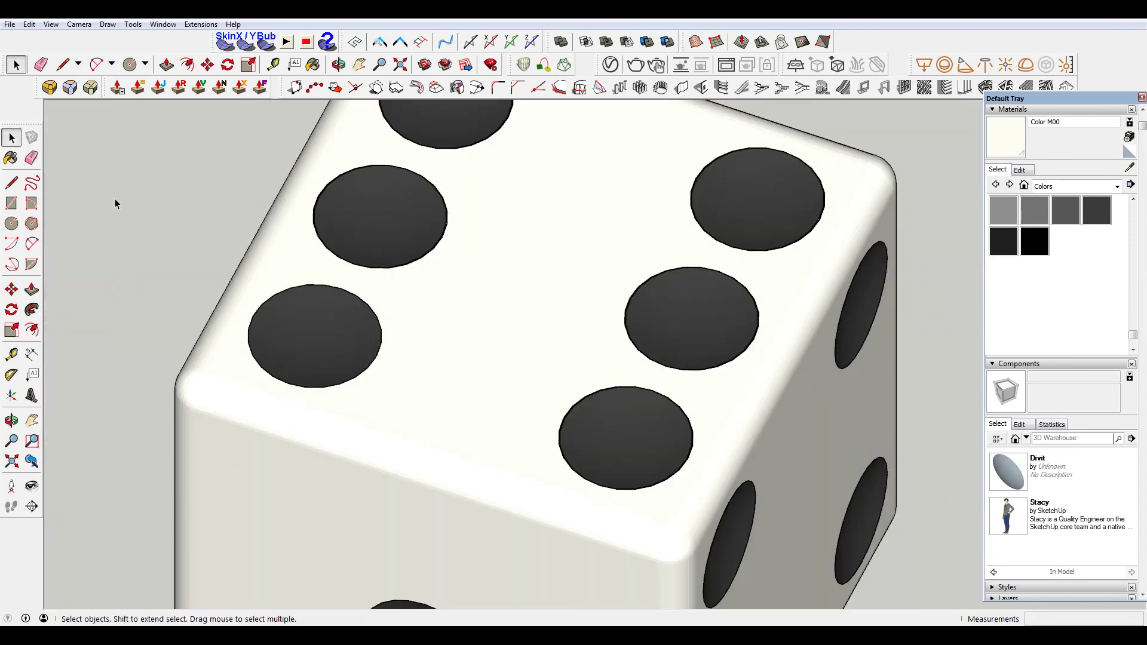
scroll(112, 199, "down", 3)
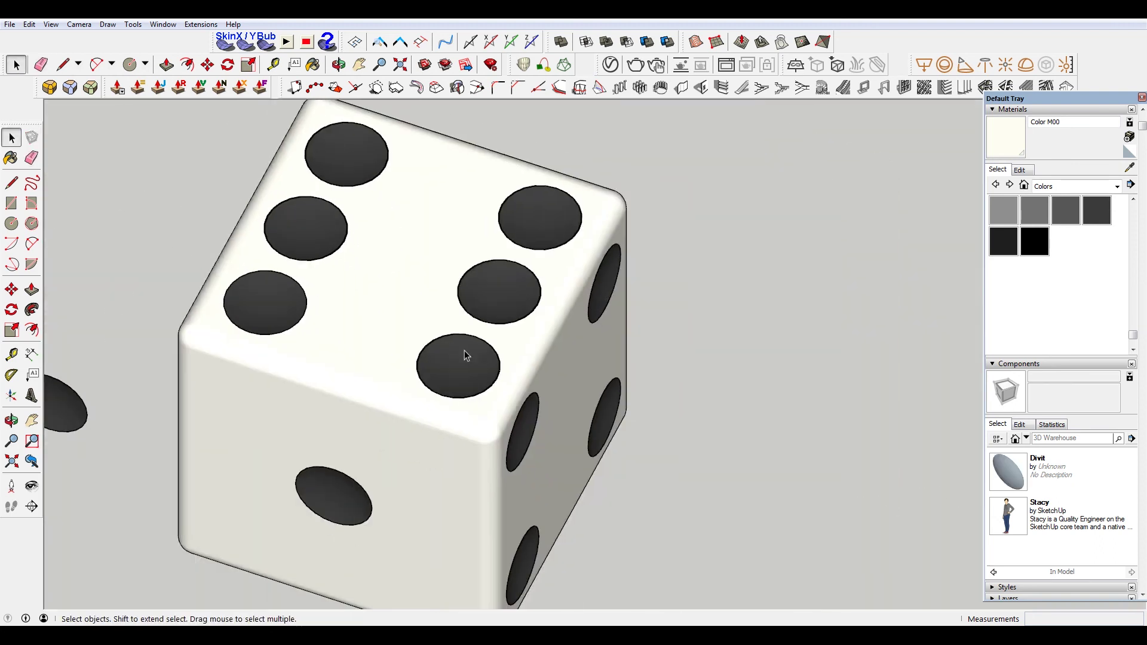
middle_click_drag(464, 350, 379, 323)
scroll(679, 460, "down", 3)
middle_click_drag(679, 461, 546, 373)
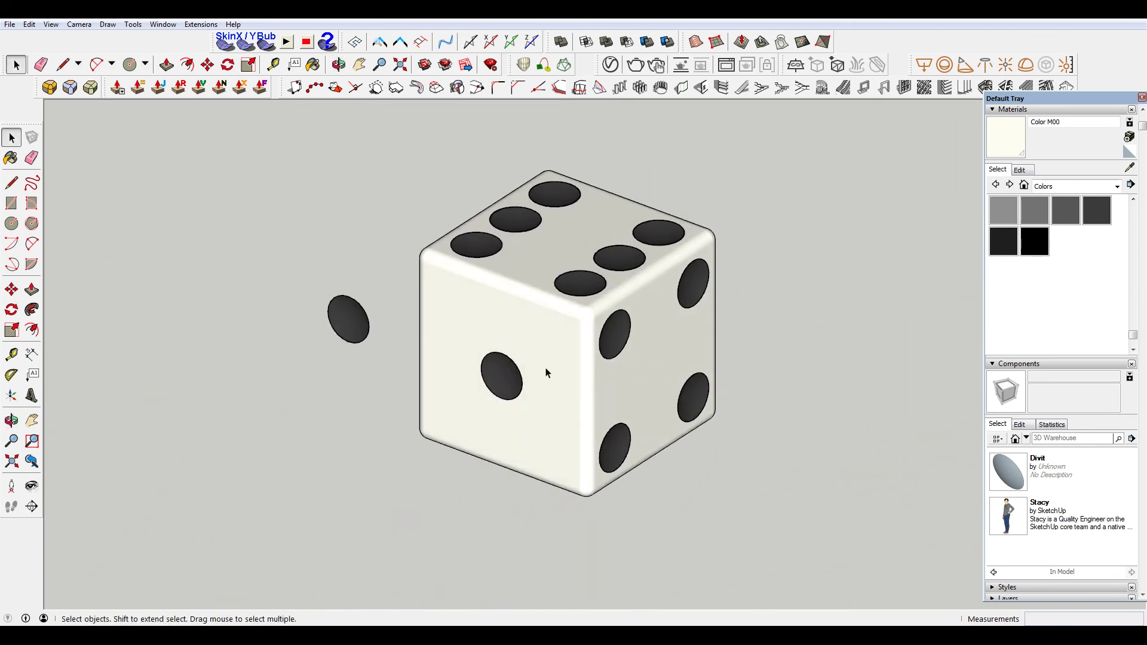